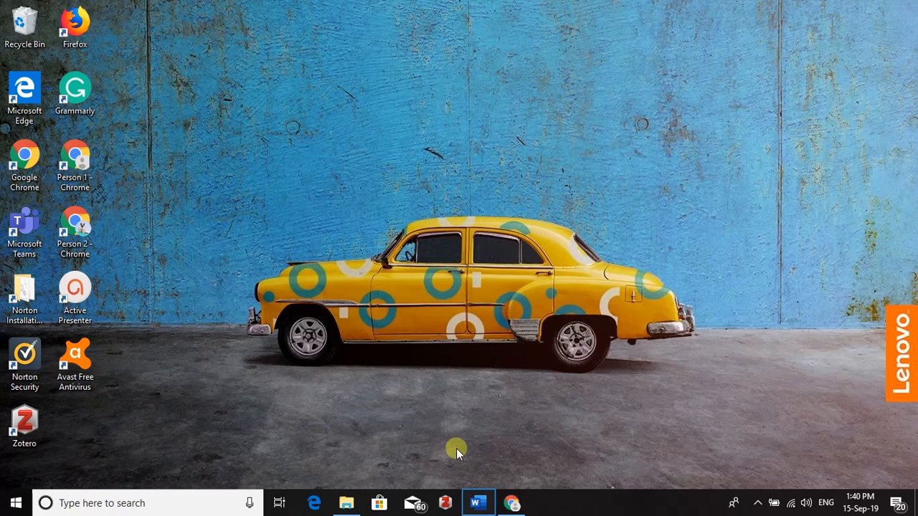
Step: Bring the Word draft up and minimise it again, twice
click(479, 505)
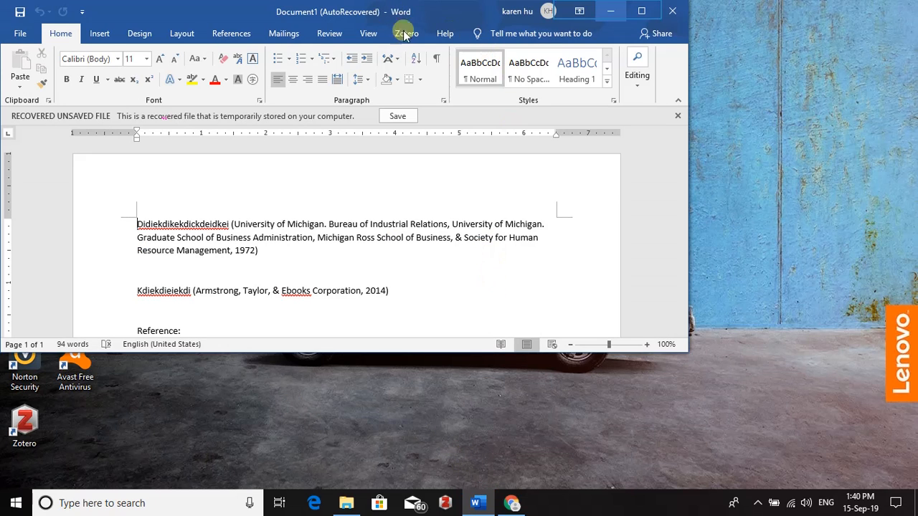
click(609, 10)
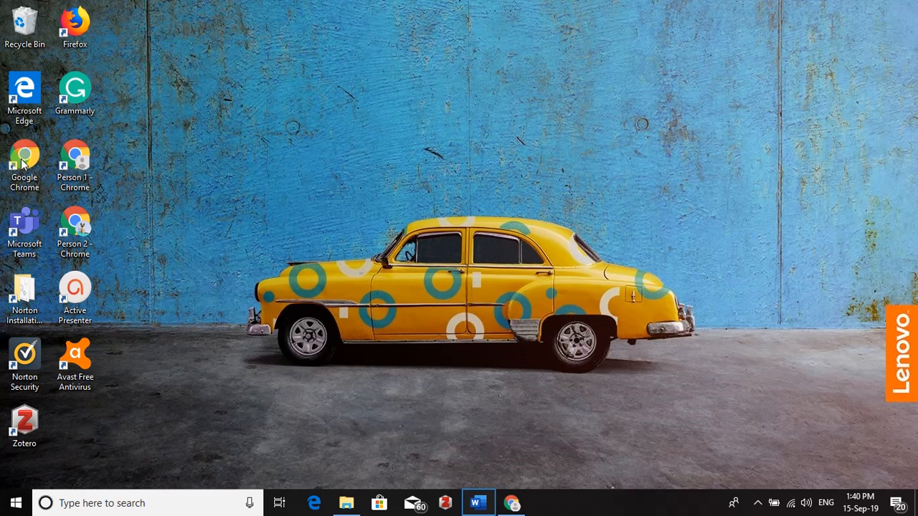
click(478, 503)
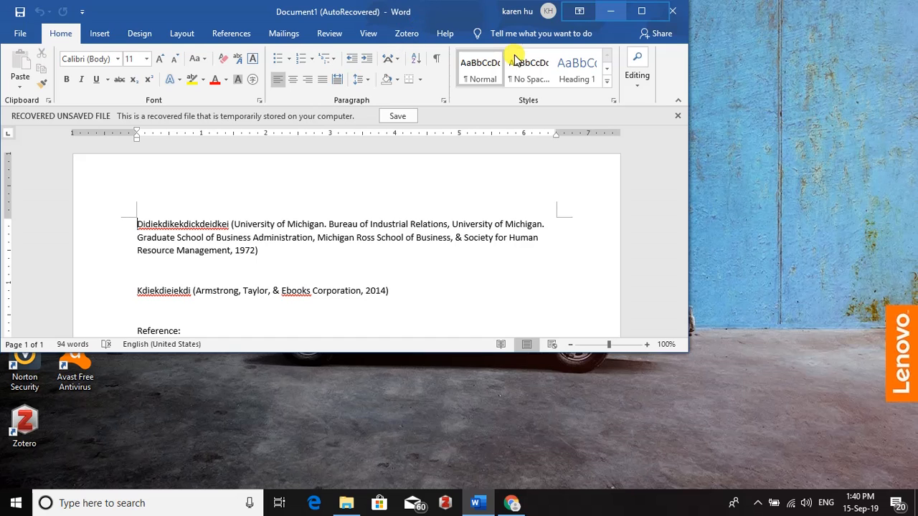
click(615, 11)
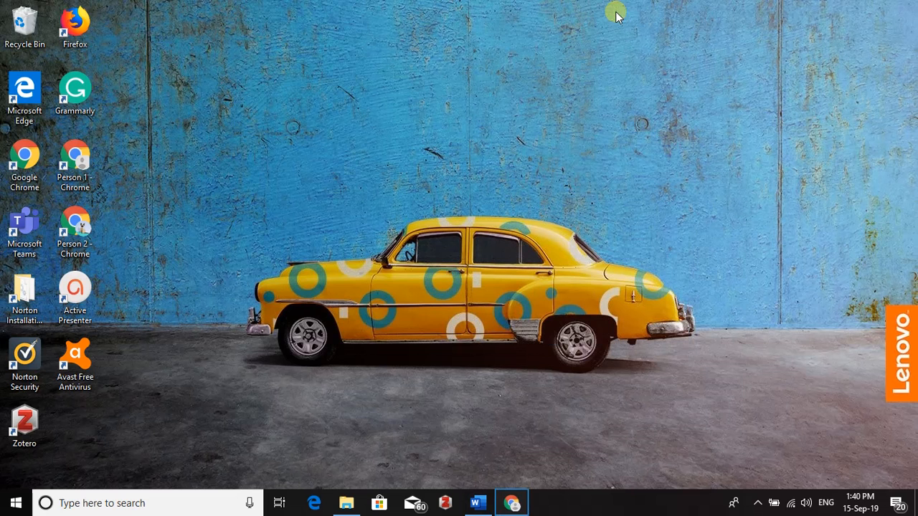
Step: Show the Human resource management (Online) library record in Chrome, scrolled to its top
click(515, 504)
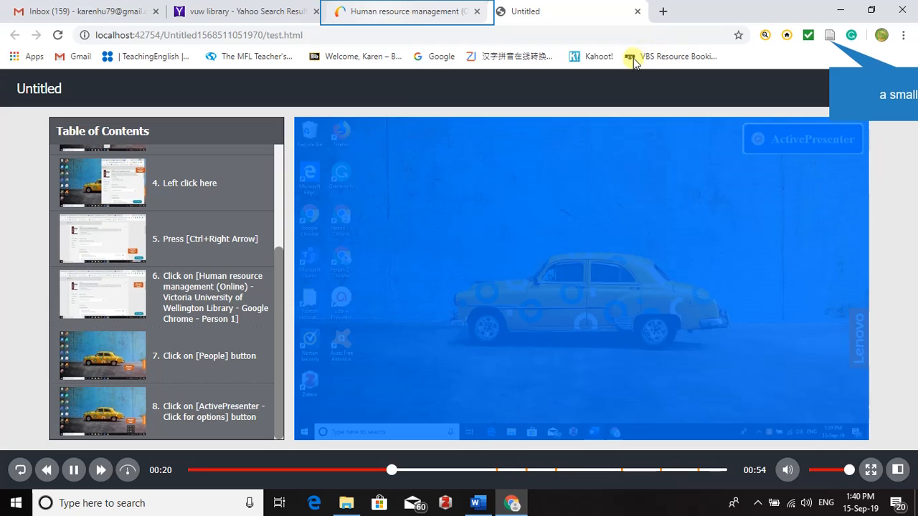
click(381, 16)
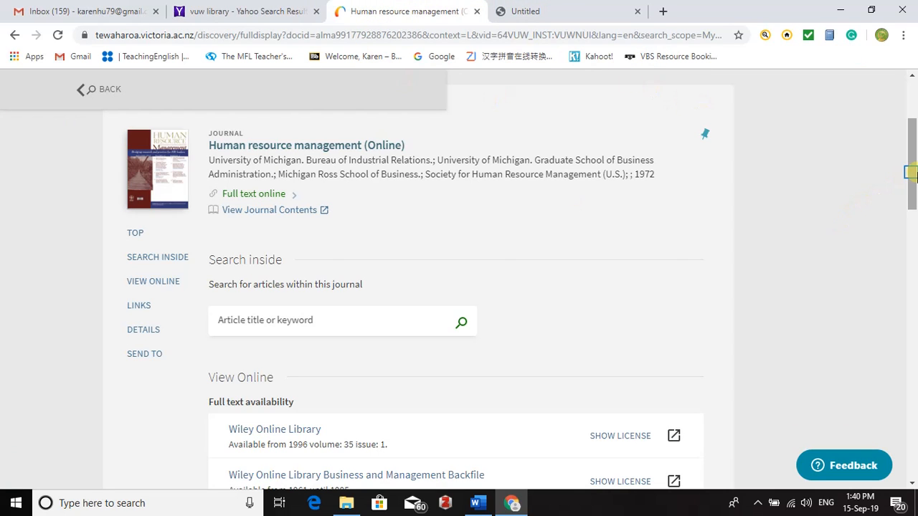
drag(912, 172, 915, 124)
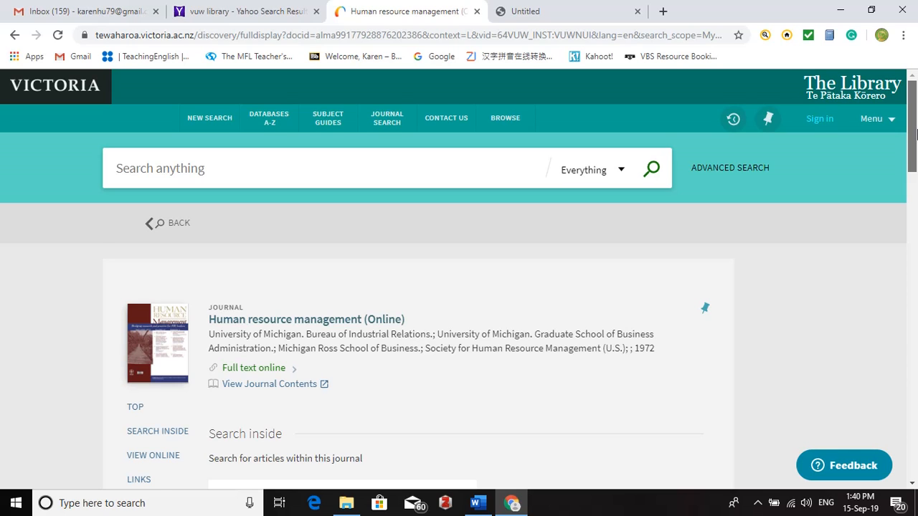
drag(917, 135, 915, 149)
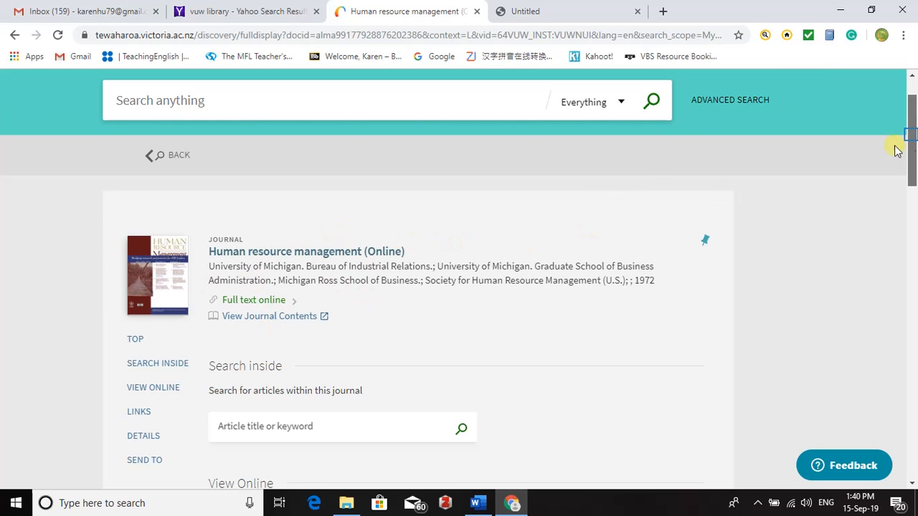
scroll(912, 136, up, 1)
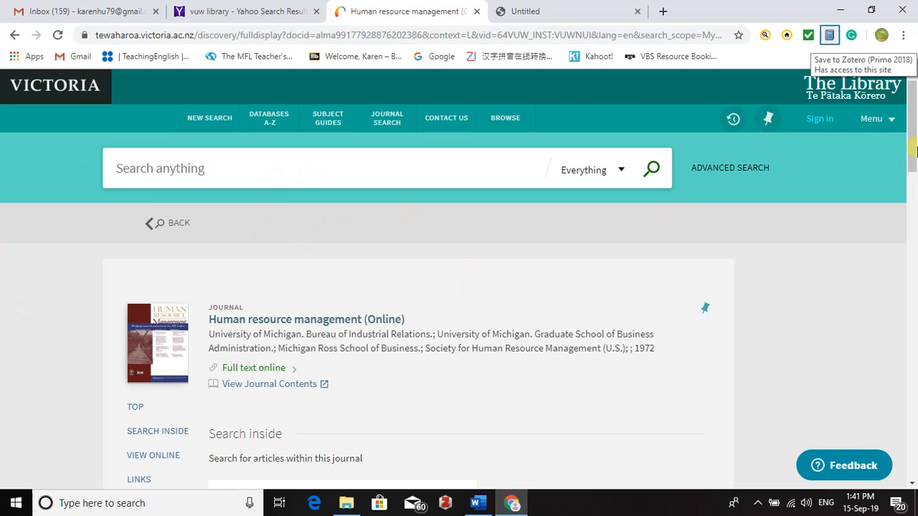
click(830, 38)
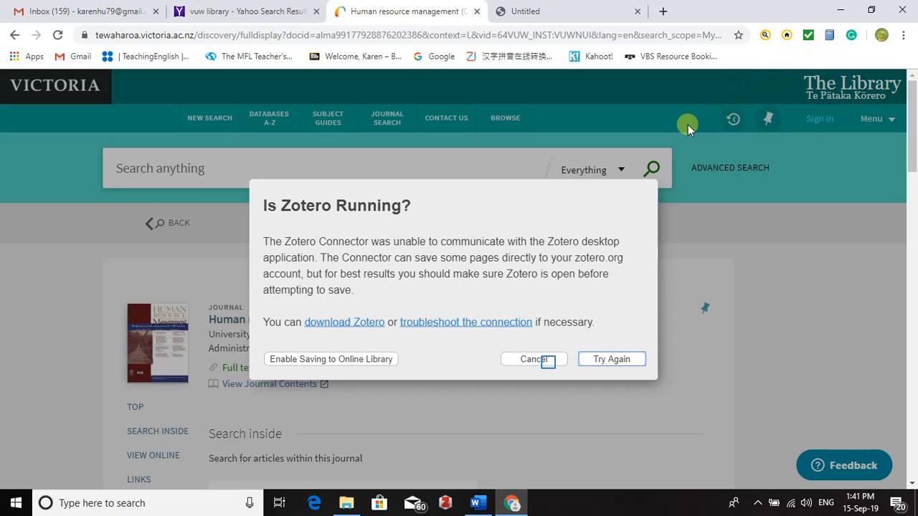
click(534, 359)
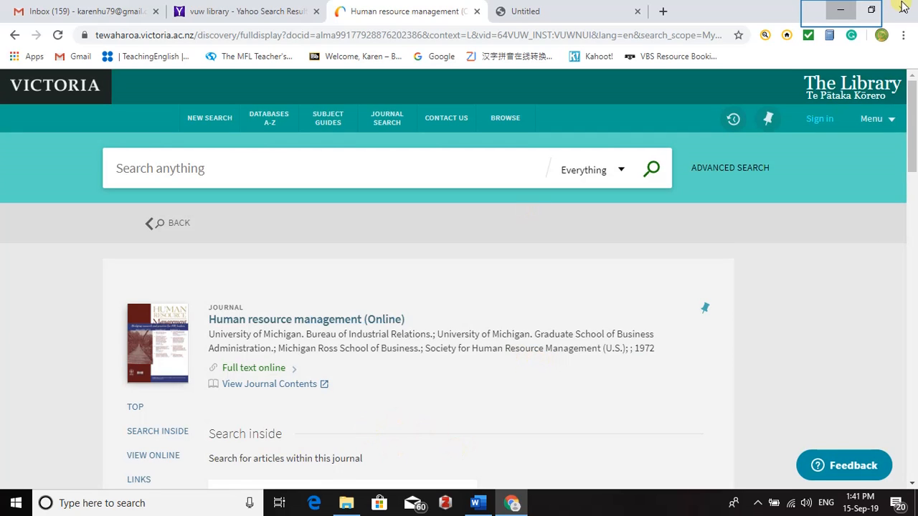
Step: Launch the Zotero desktop app from the desktop, then return to the journal record in Chrome
click(841, 11)
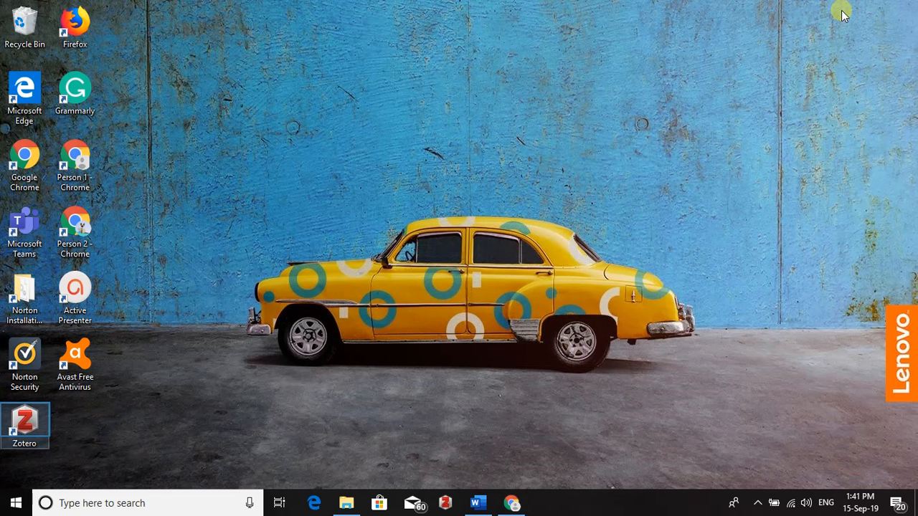
double_click(28, 433)
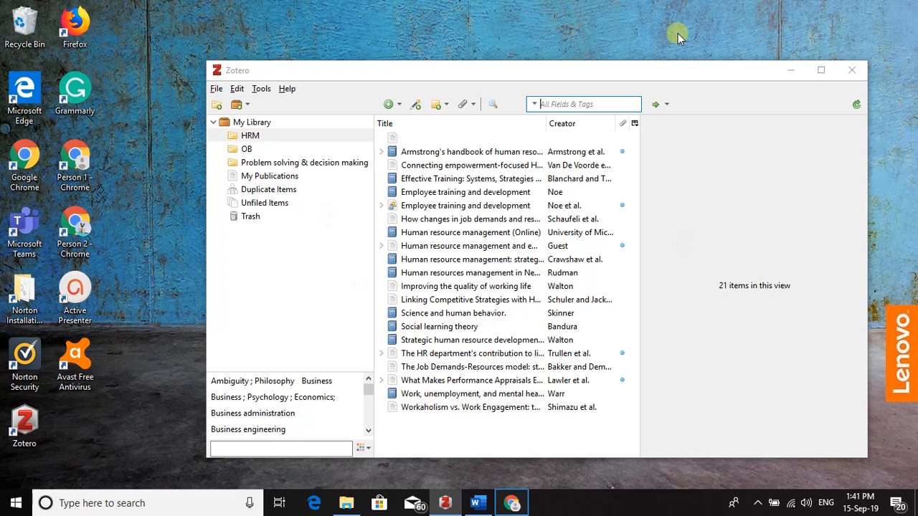
click(513, 504)
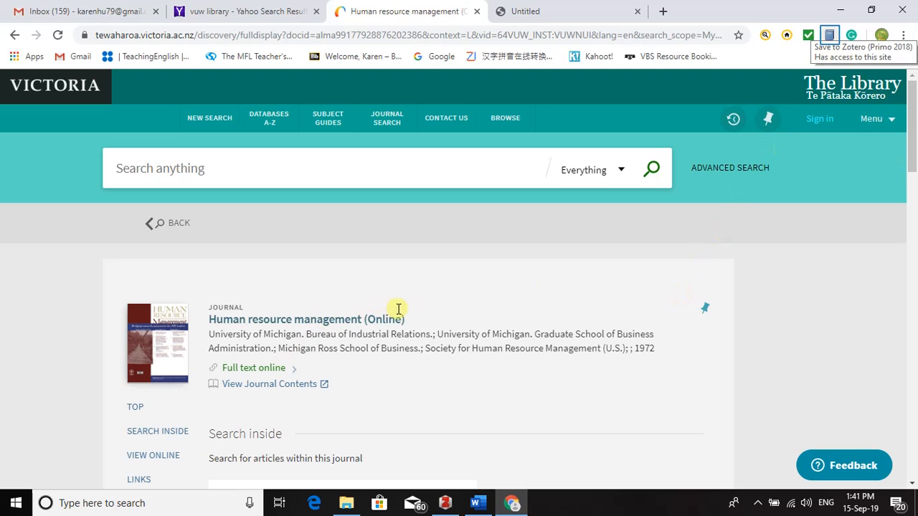
Step: Save the journal record into Zotero's HRM collection and switch back to the Word draft
click(830, 36)
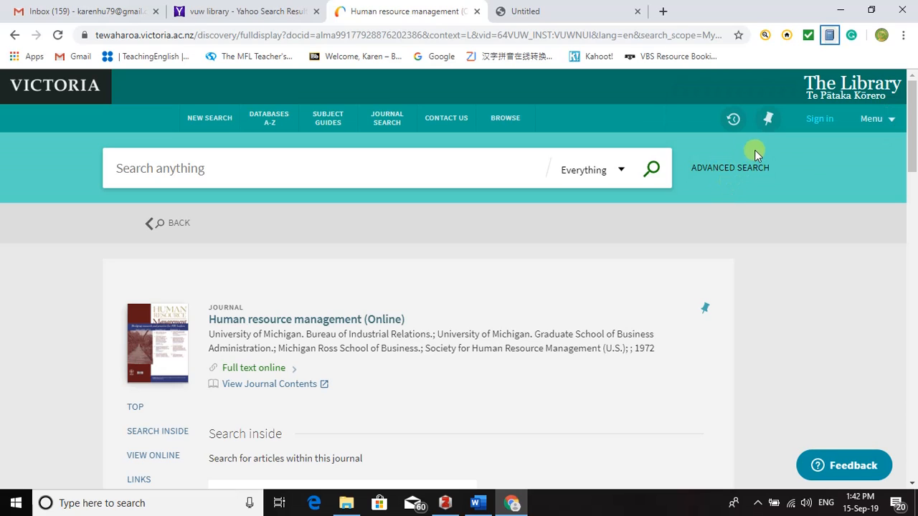
click(828, 41)
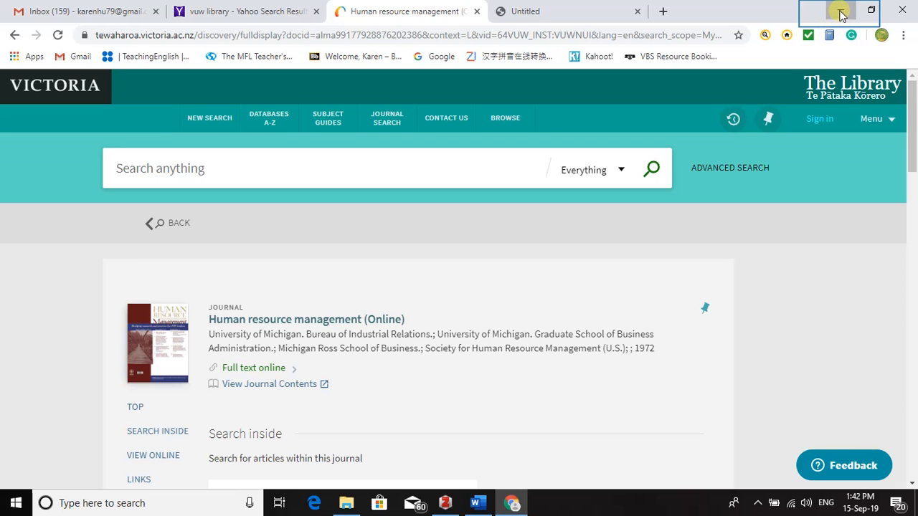
click(840, 10)
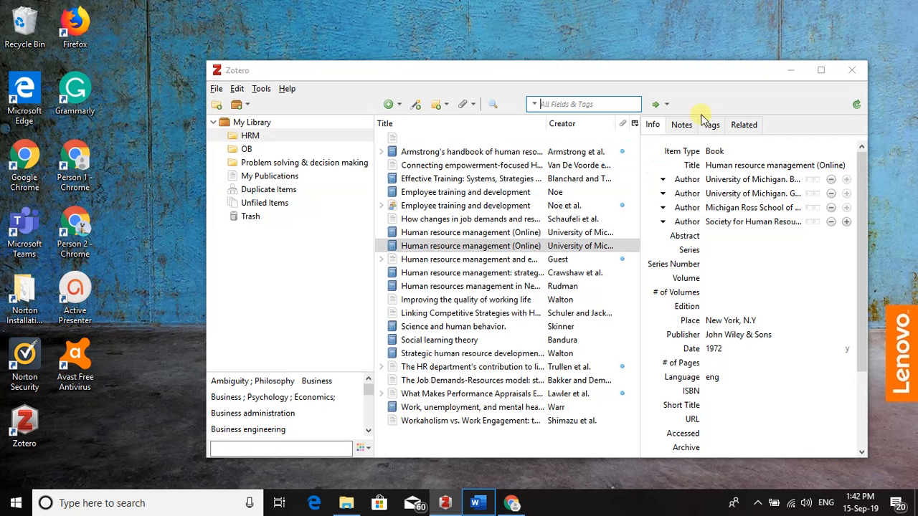
click(472, 504)
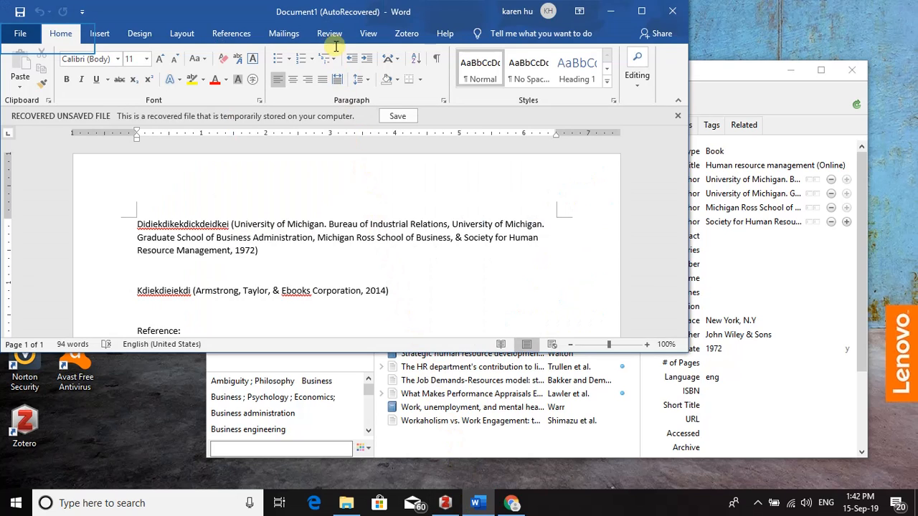
Step: Create Document2 as a new blank document and maximise its window
click(21, 36)
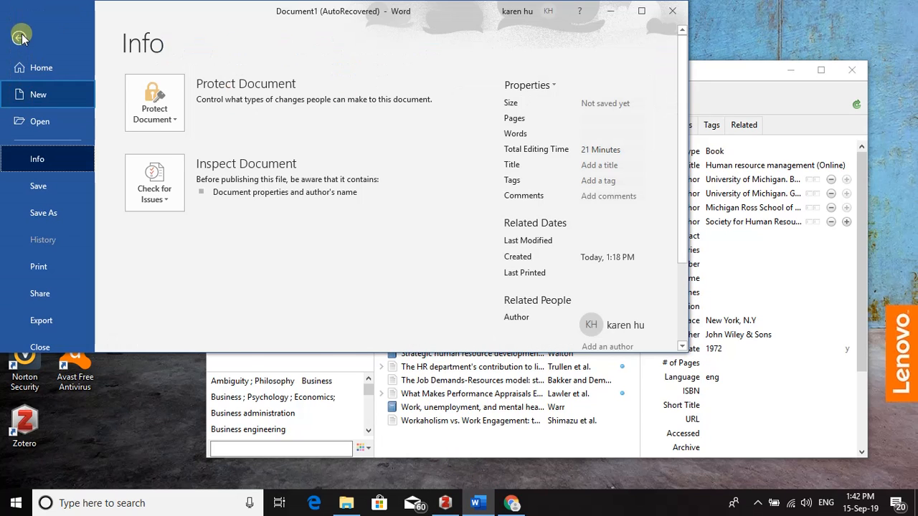
click(40, 101)
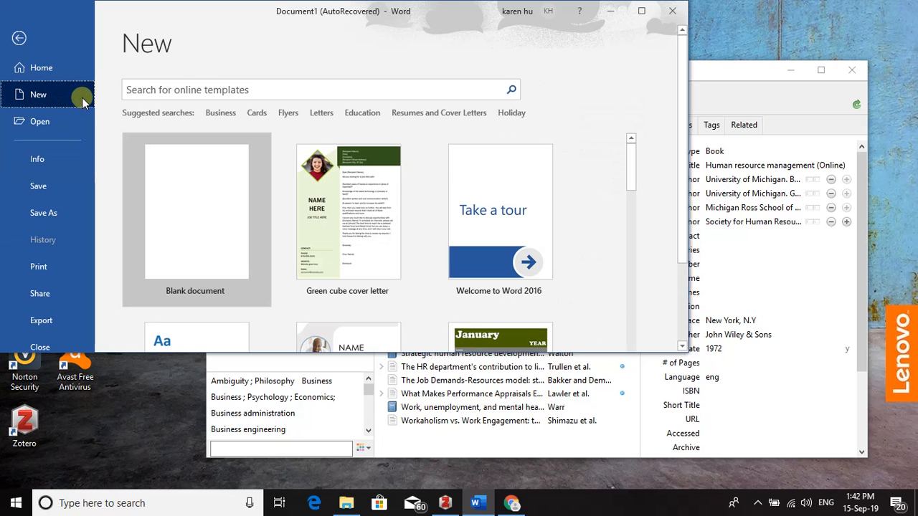
click(194, 228)
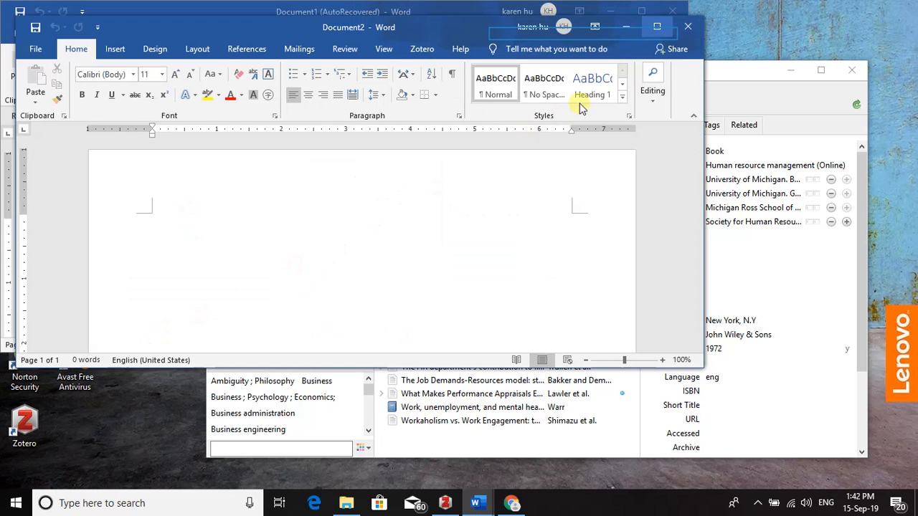
click(657, 28)
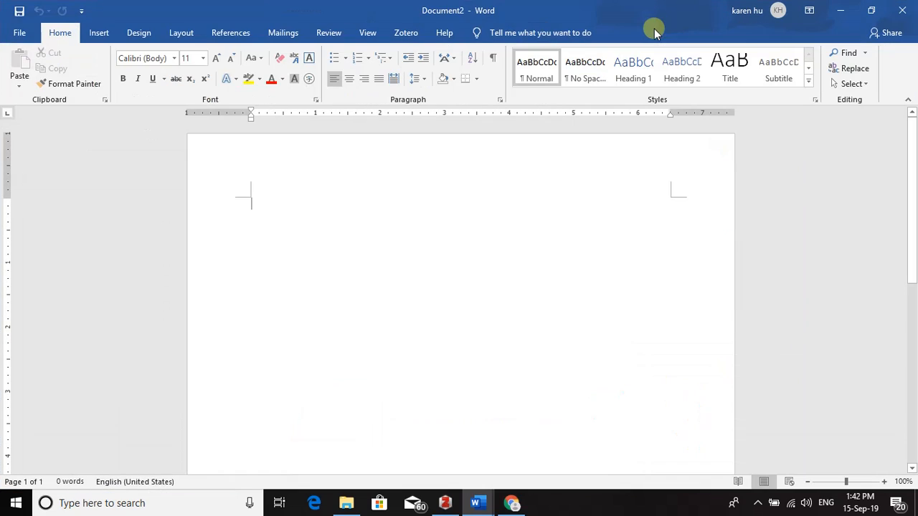
Step: Type the placeholder 'Dkeikdiekdkiekdieik' and set Zotero's document style to APA 6th edition
click(356, 224)
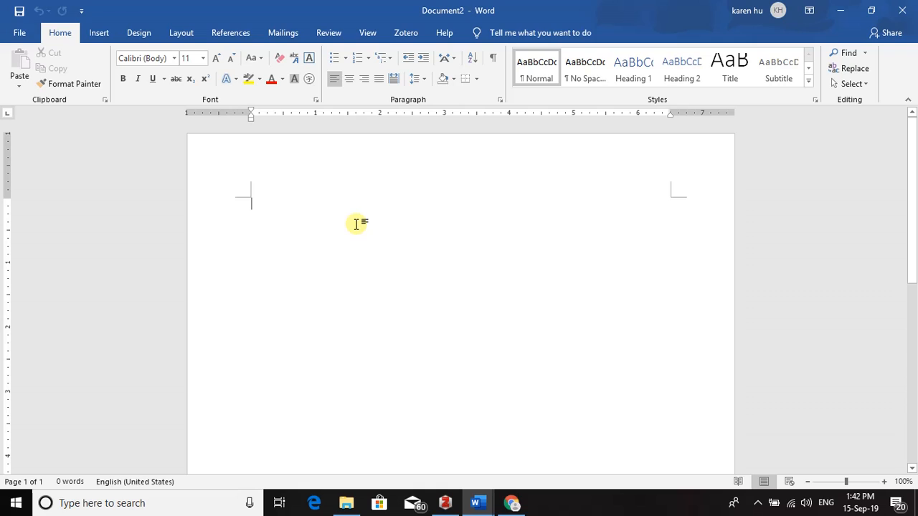
text(Dkeikdiekdkiekdieik)
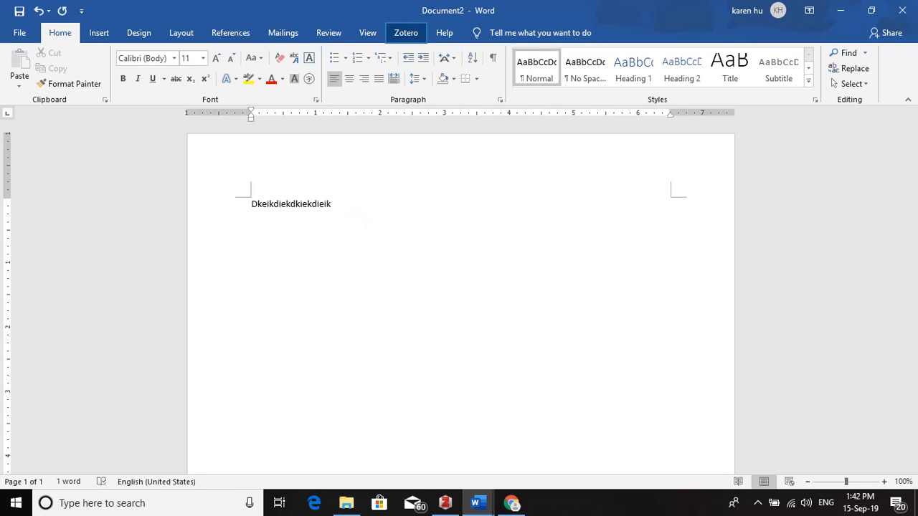
click(406, 32)
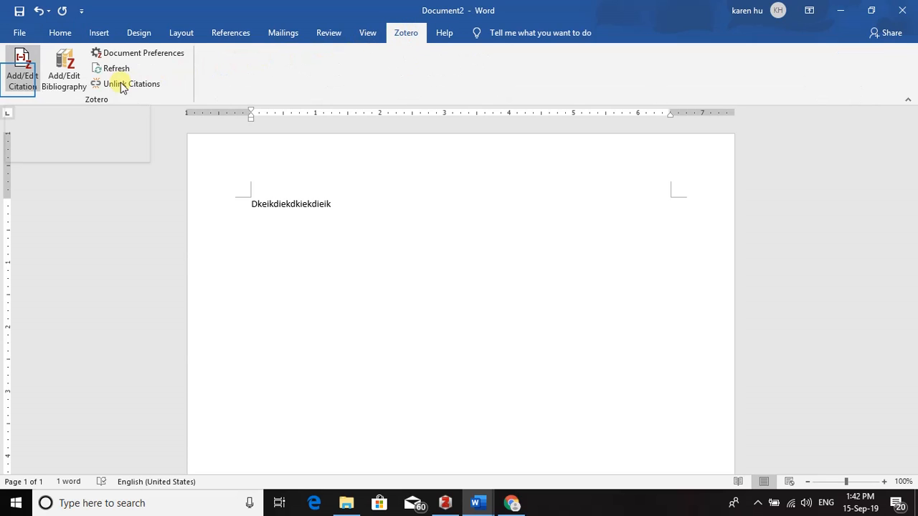
click(21, 79)
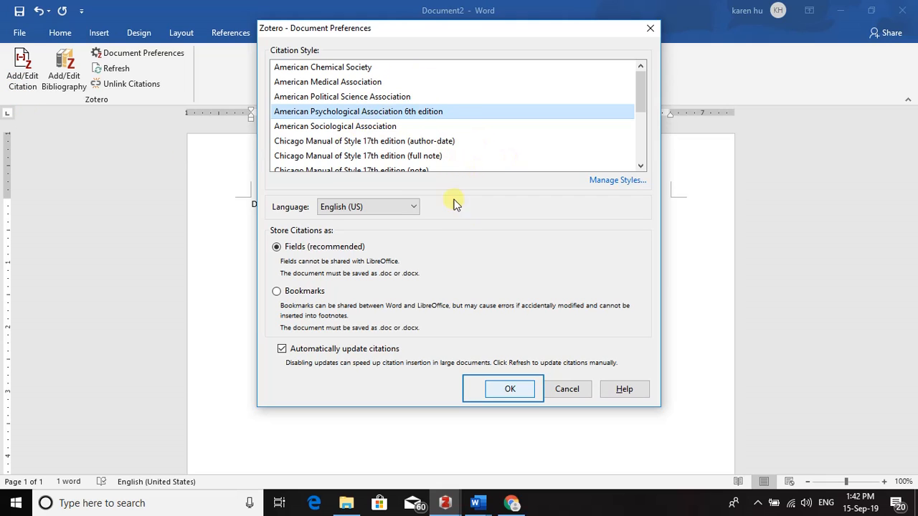
click(506, 389)
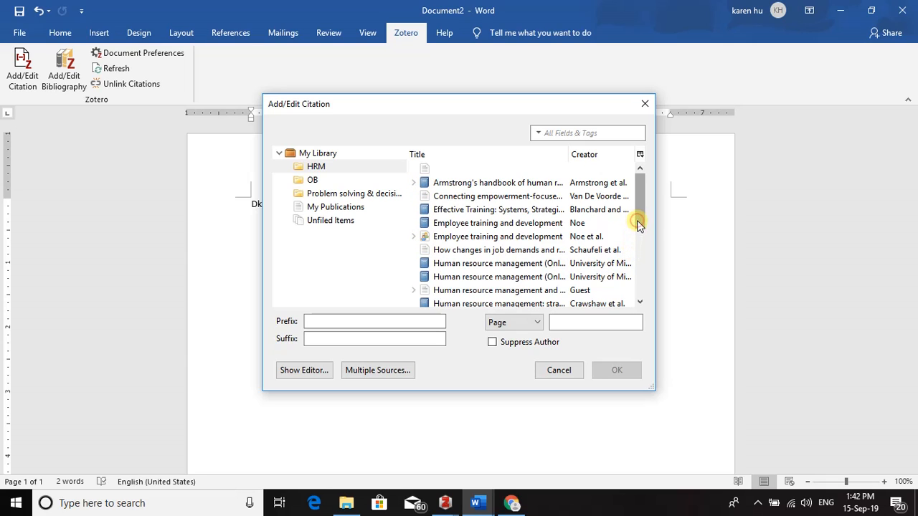
Step: Insert the (Skinner, 1953) citation for Science and human behavior, then start a new line
drag(639, 223, 641, 262)
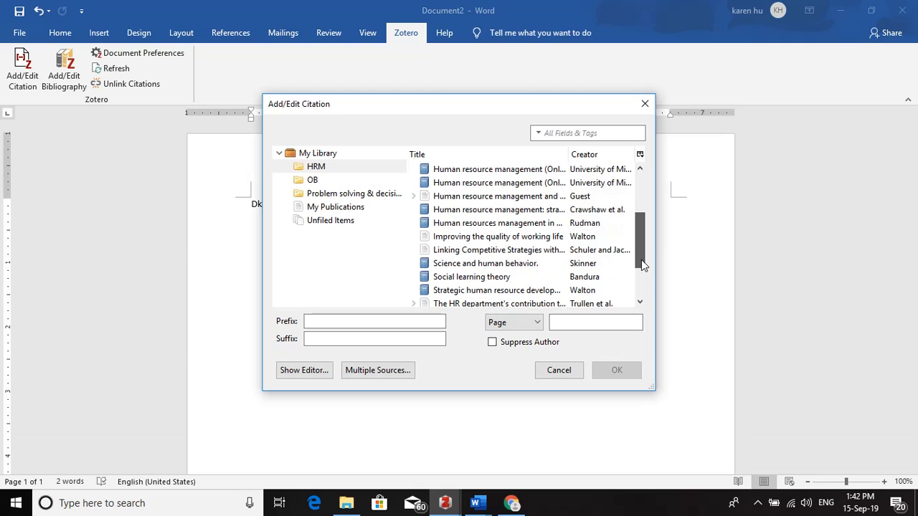
click(606, 263)
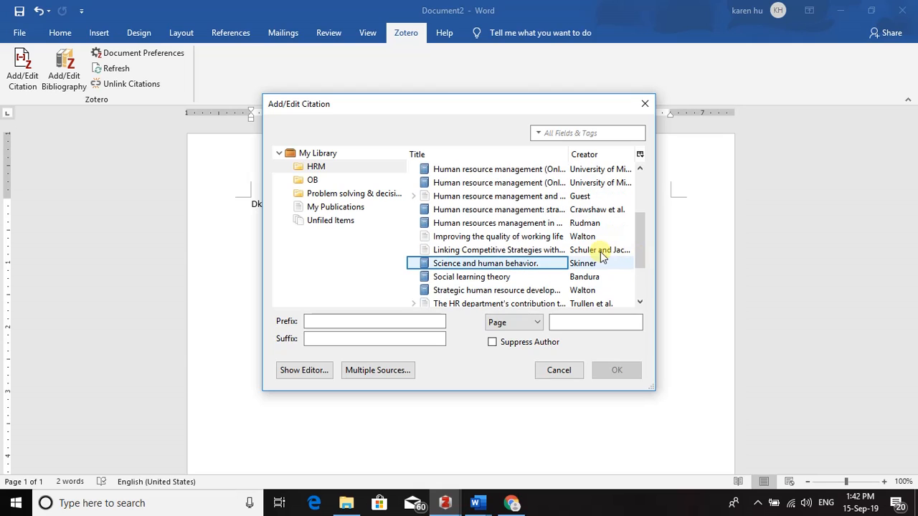
click(467, 265)
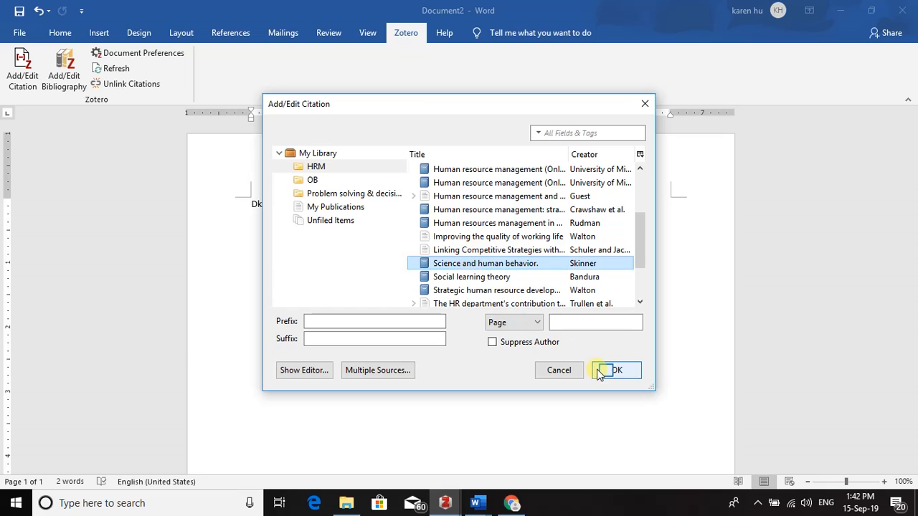
click(606, 373)
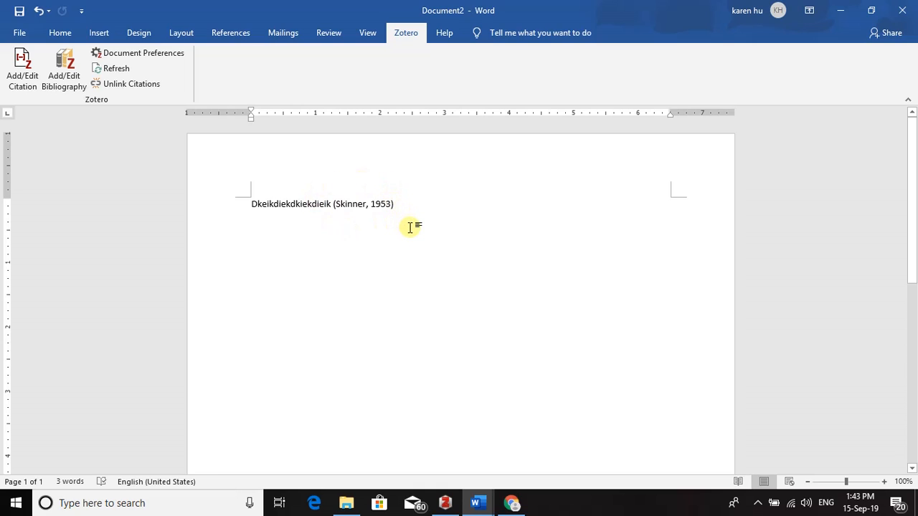
key(Return)
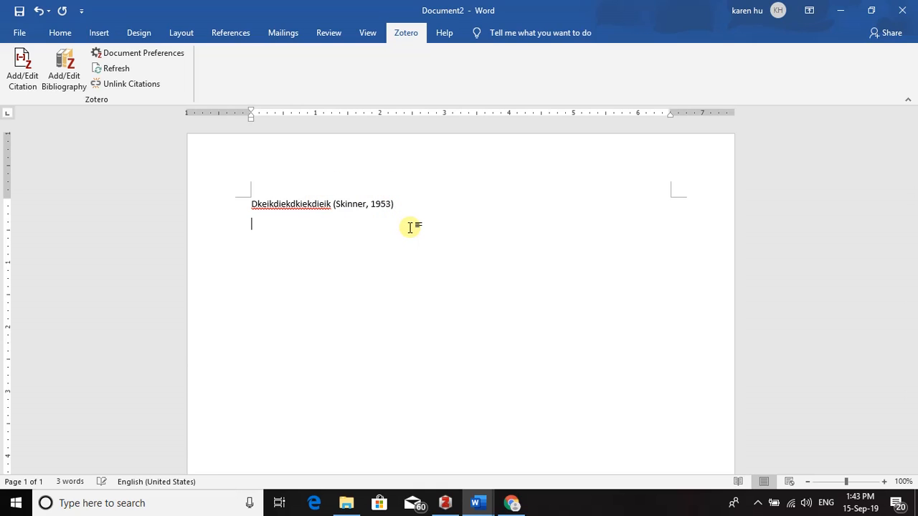
Step: Insert the Zotero APA bibliography under 'Reference:' and return to the Skinner citation
key(Return)
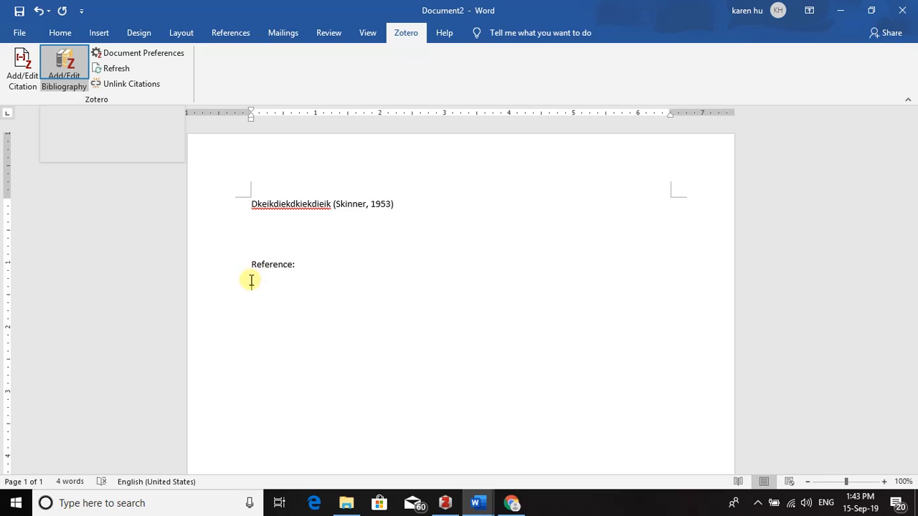
click(68, 63)
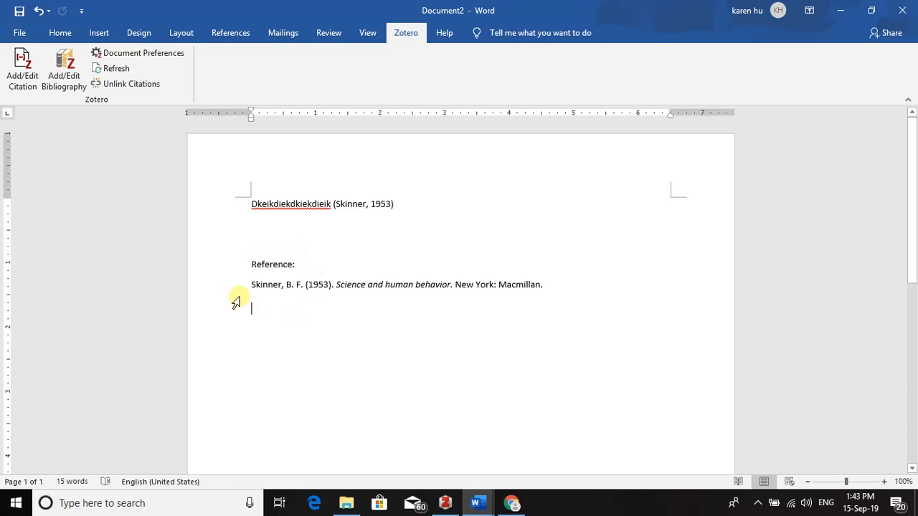
click(435, 217)
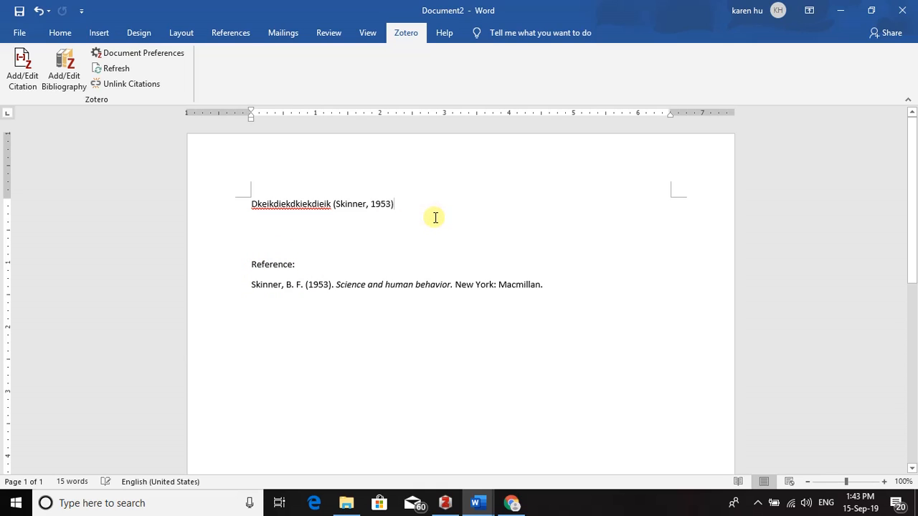
Step: Add the line 'Kddiekdiekdikeidk' cited as (Armstrong, Taylor, & Ebooks Corporation, 2014)
key(Return)
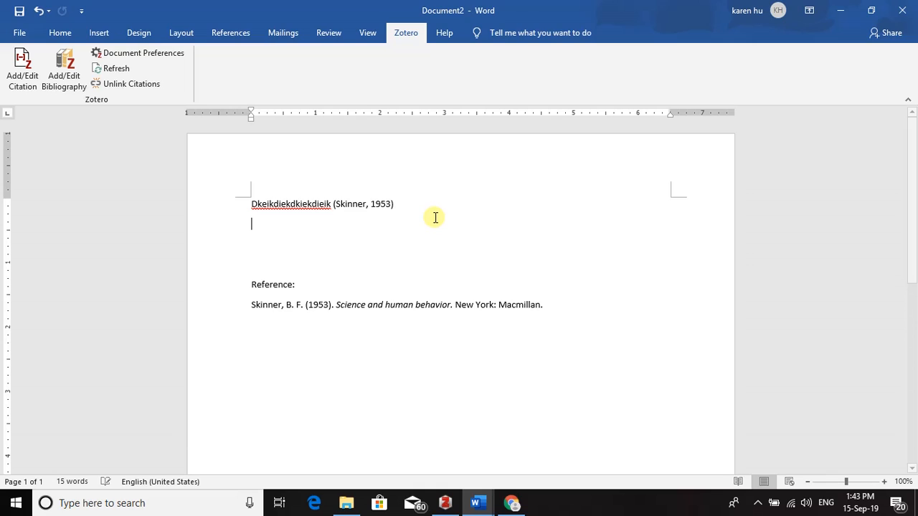
key(Return)
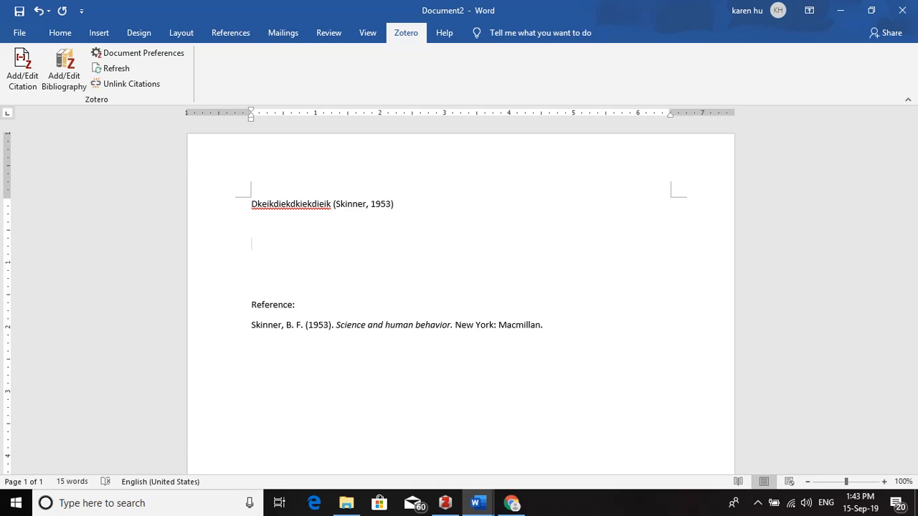
text(Kddiekdiekdikeidk)
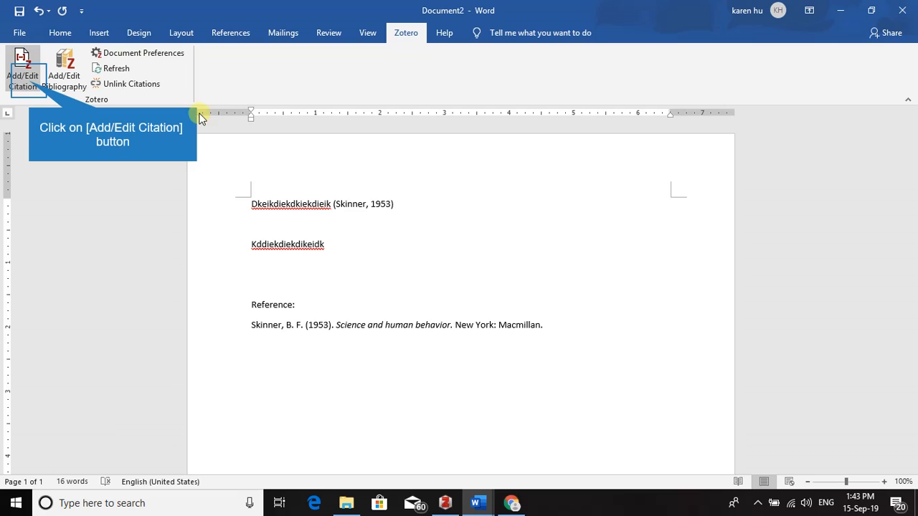
click(30, 84)
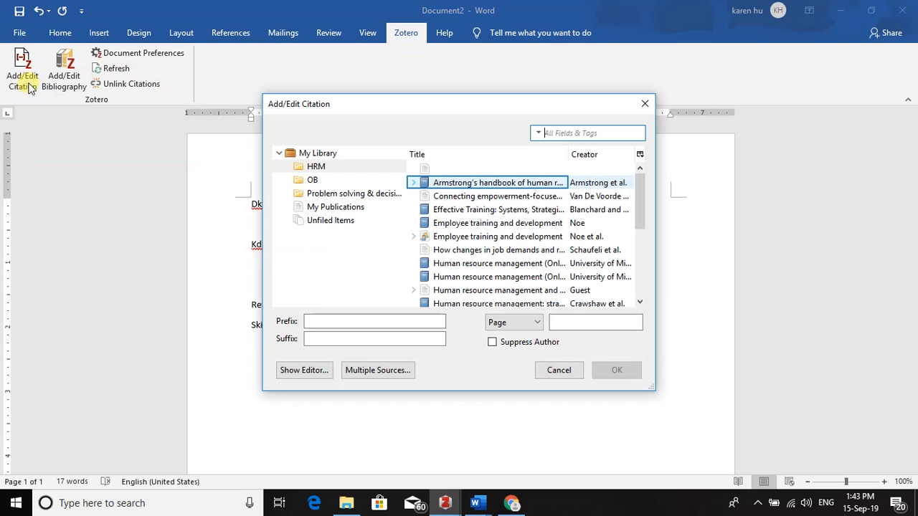
click(494, 183)
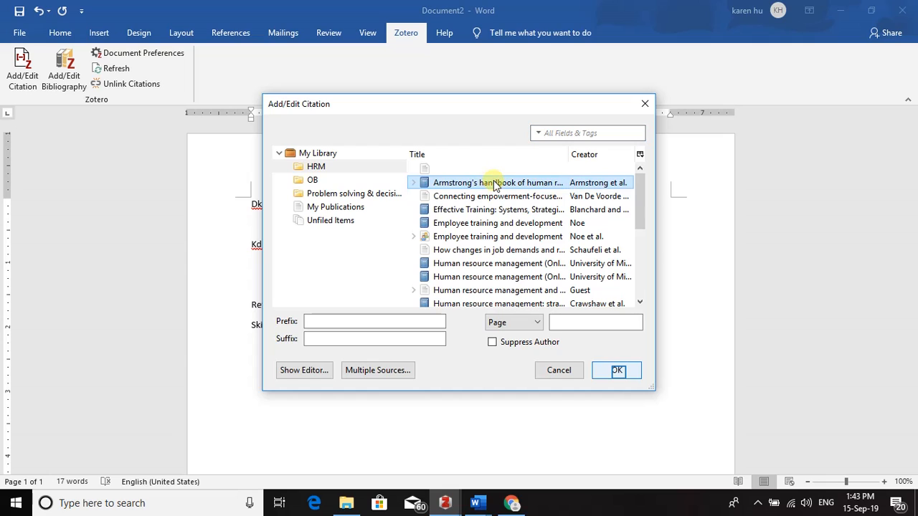
click(618, 371)
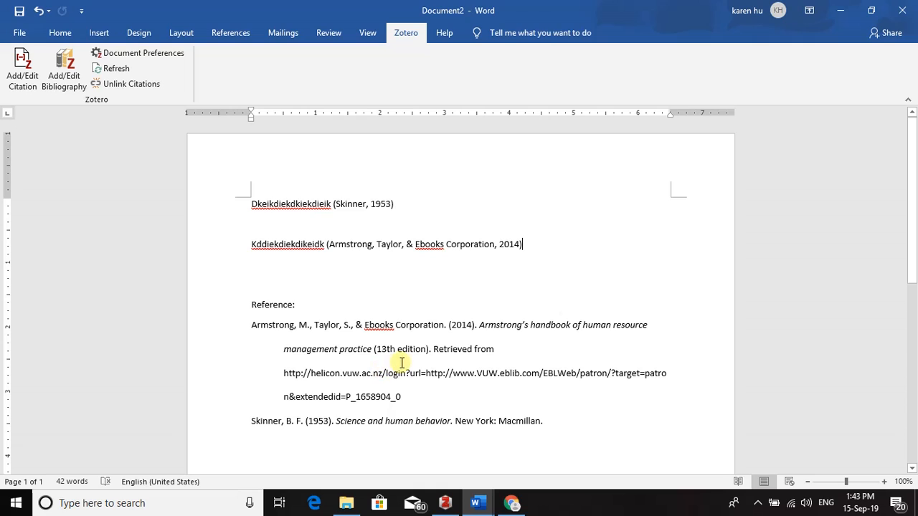
Step: Delete 'Retrieved from' and the URL from the Armstrong reference entry
double_click(437, 349)
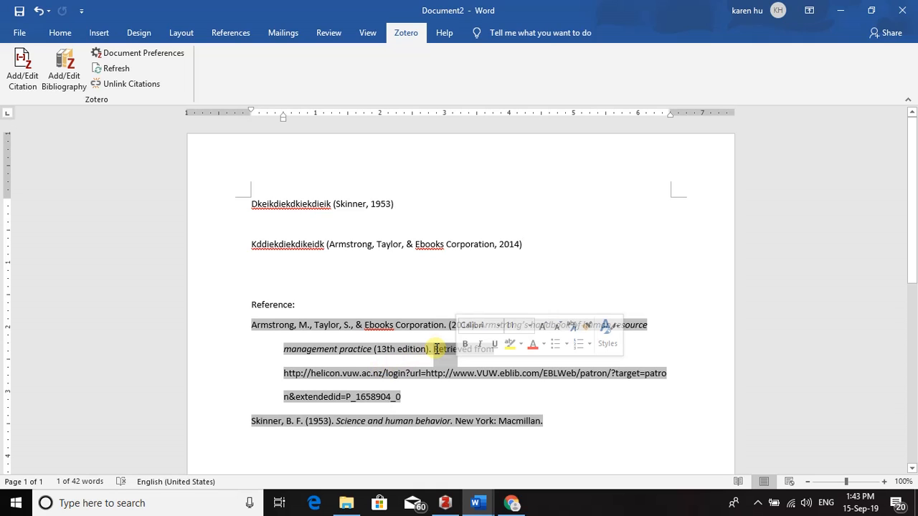
click(432, 349)
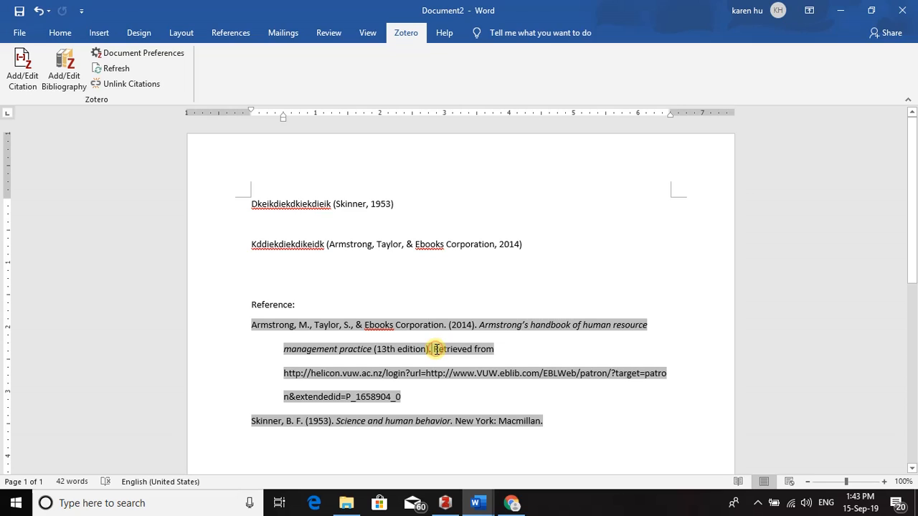
drag(437, 349, 456, 392)
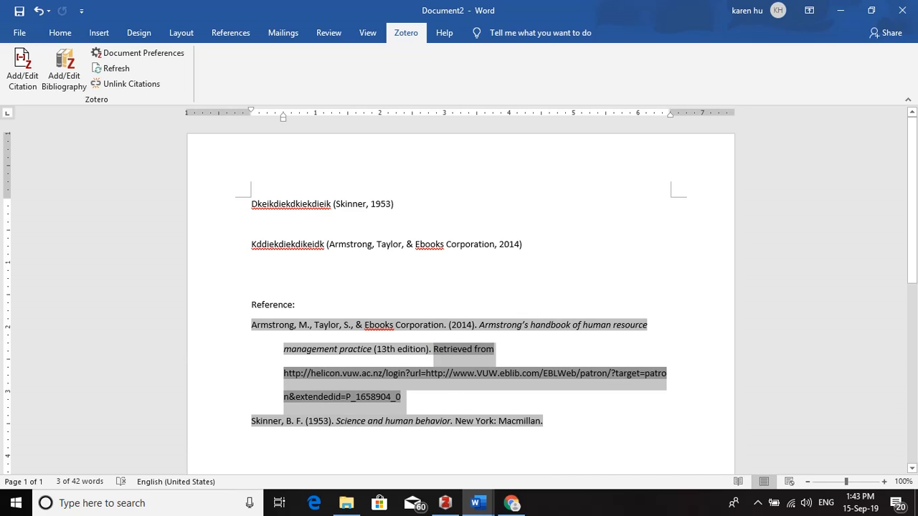
key(Delete)
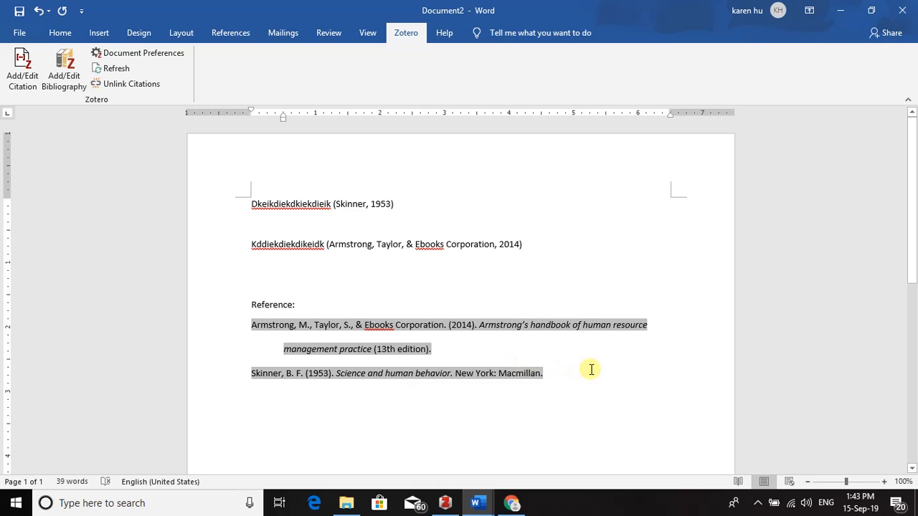
click(558, 253)
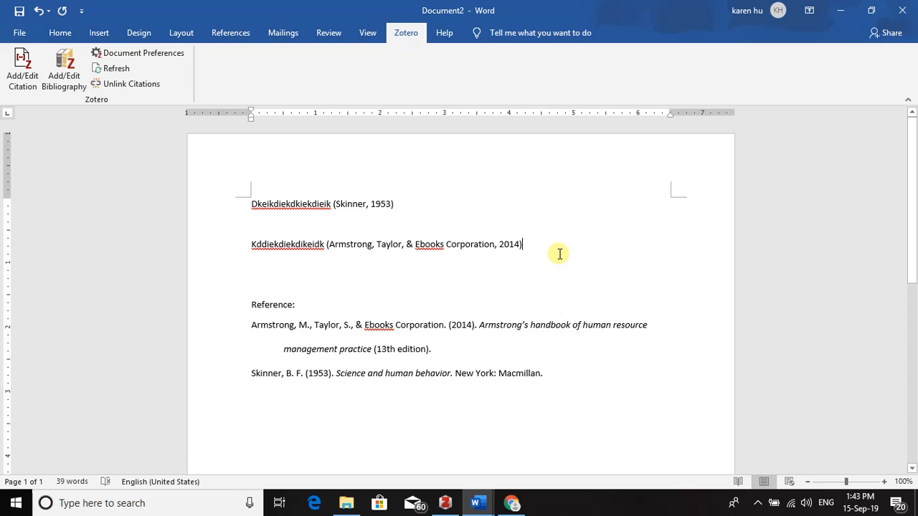
Step: Add the line 'Kdiekdiekk' cited as (Schaufeli, Bakker, & Van Rhenen, 2009)
key(Return)
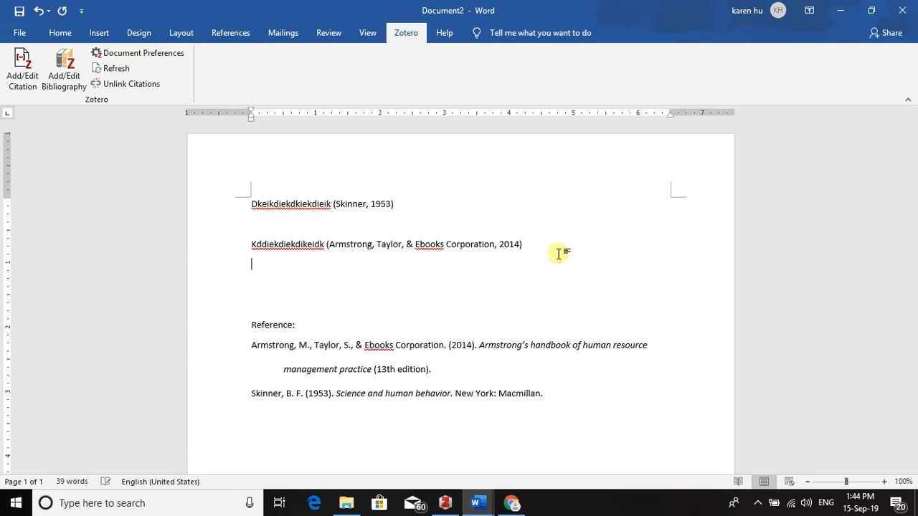
key(Return)
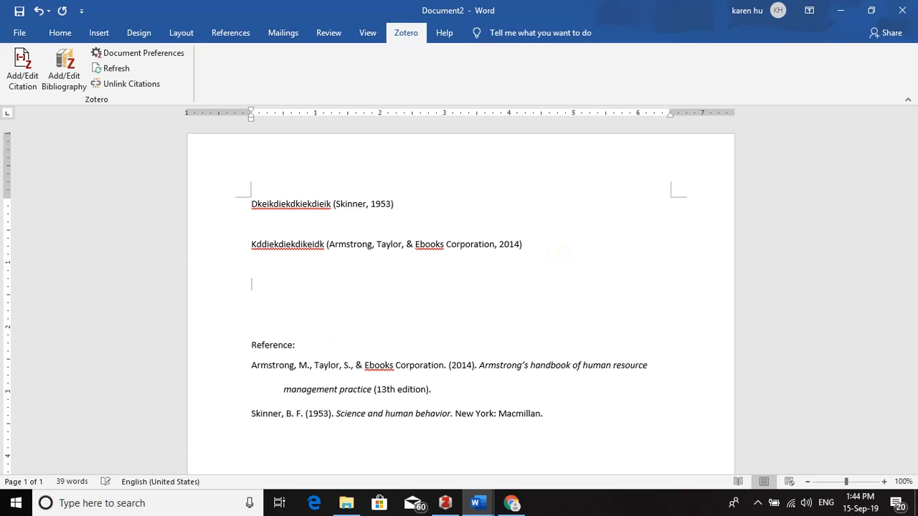
text(Kdiekdiekk)
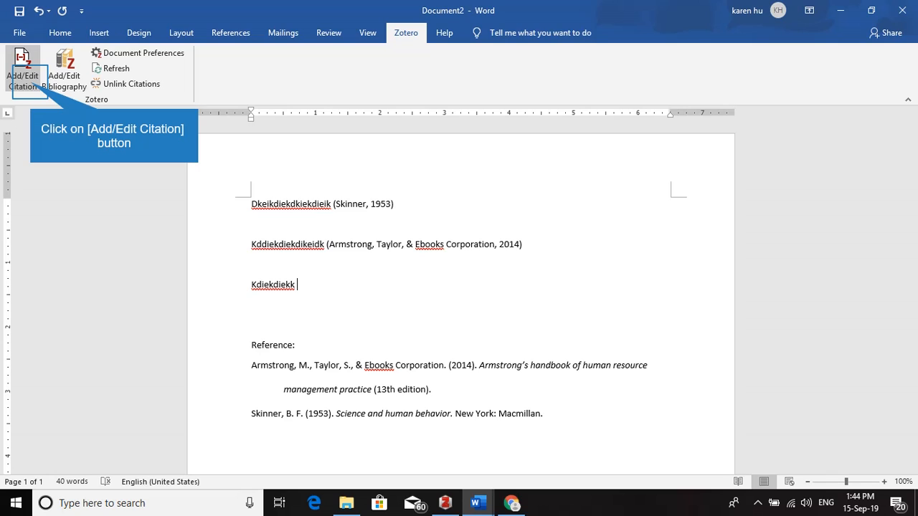
click(30, 82)
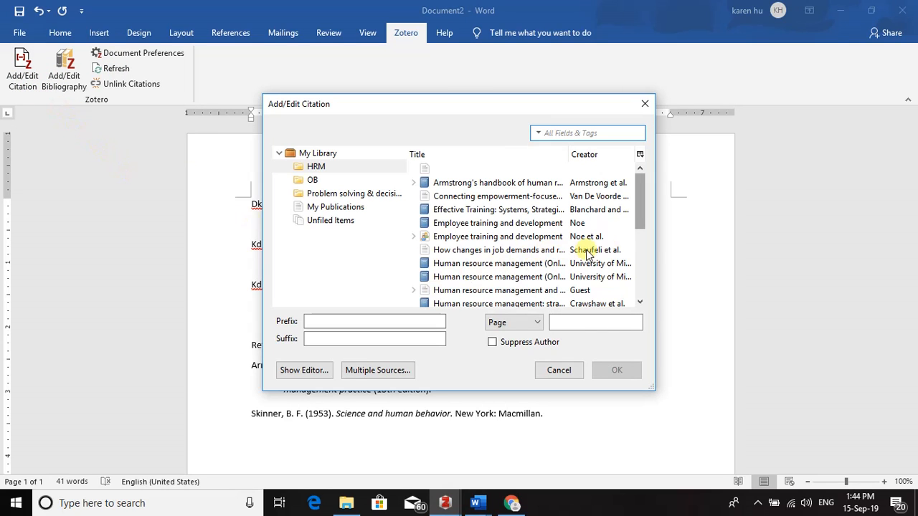
drag(638, 214, 635, 220)
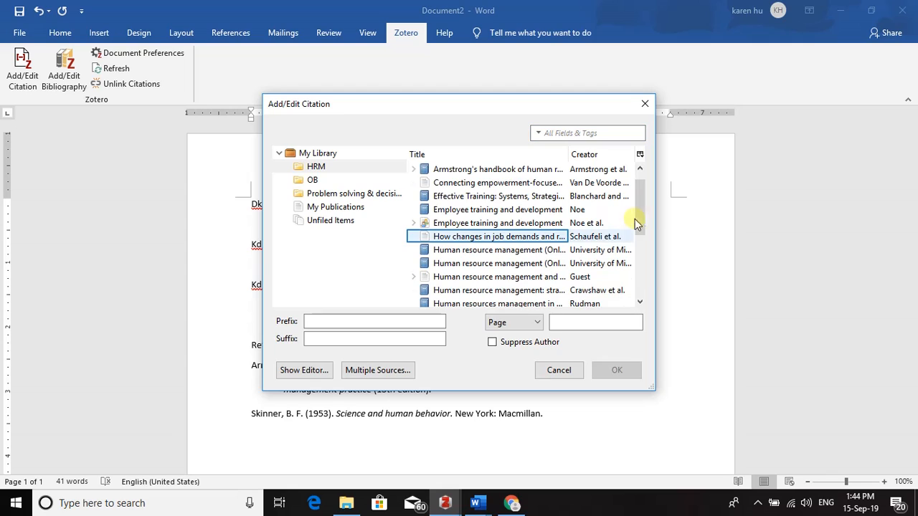
click(472, 238)
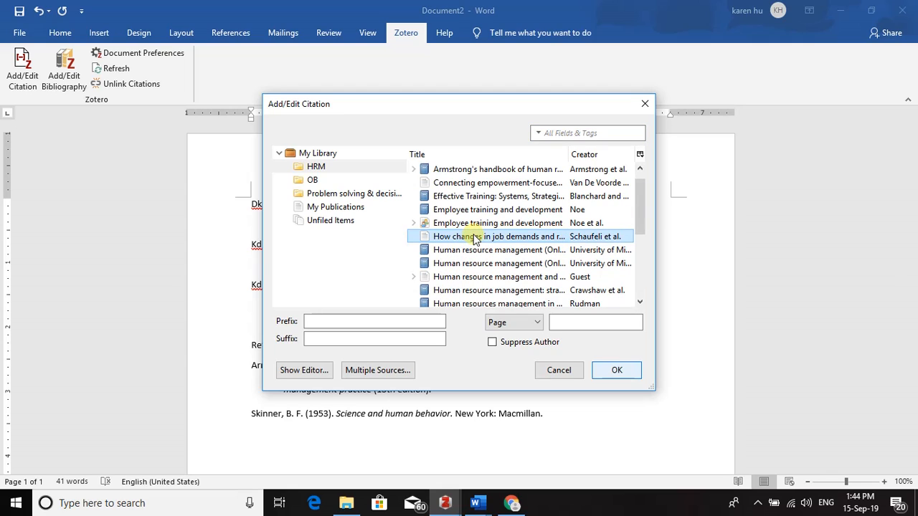
click(615, 370)
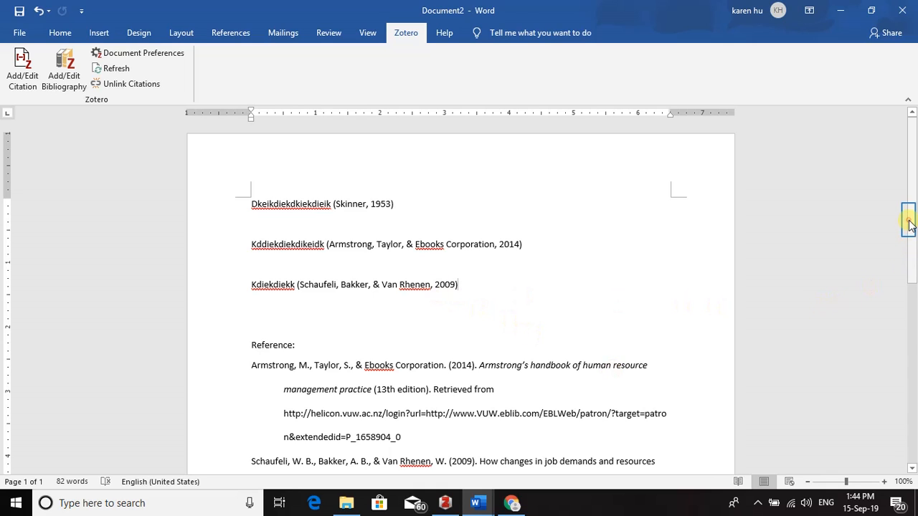
Step: Review the Armstrong (with URL), Schaufeli et al. and Skinner references, then reveal the hidden taskbar icons
drag(910, 223, 910, 285)
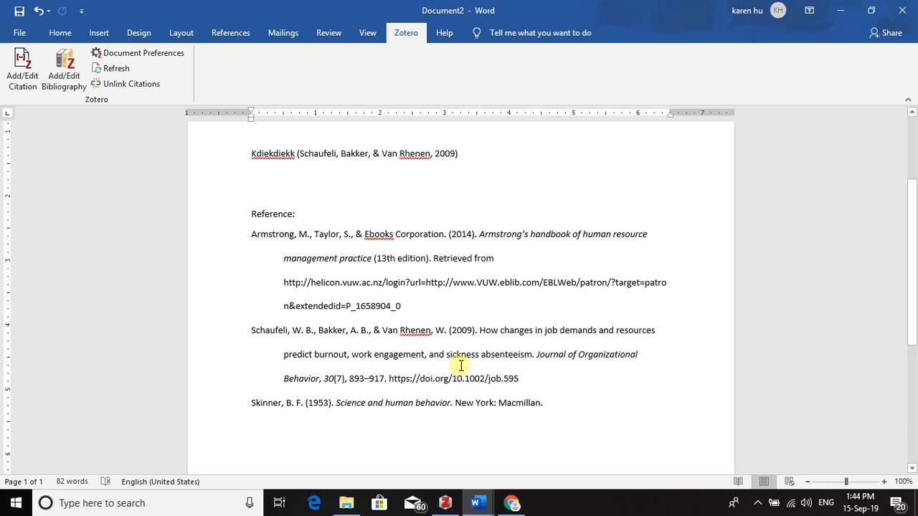
shift+click(611, 410)
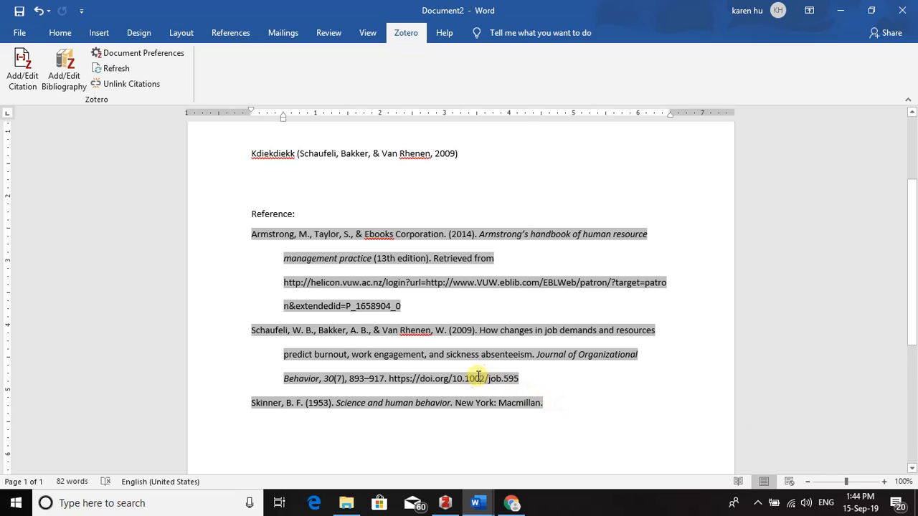
click(411, 307)
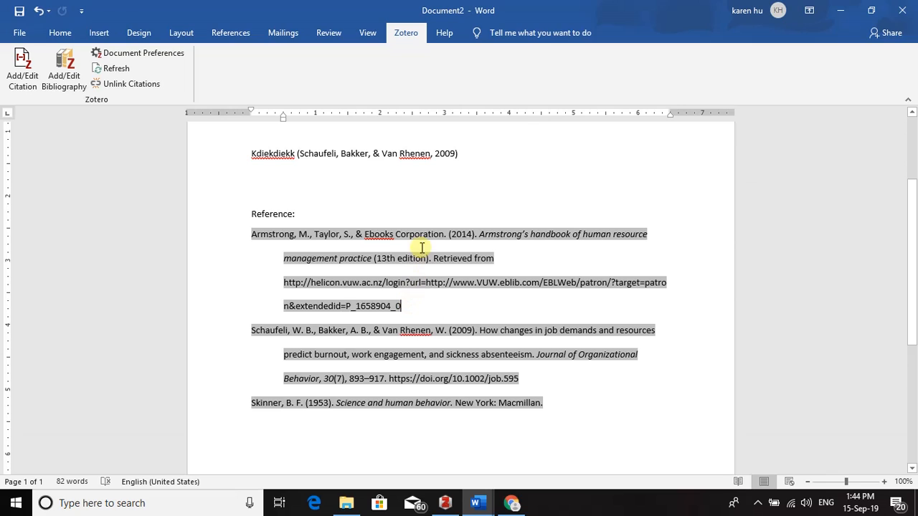
click(520, 255)
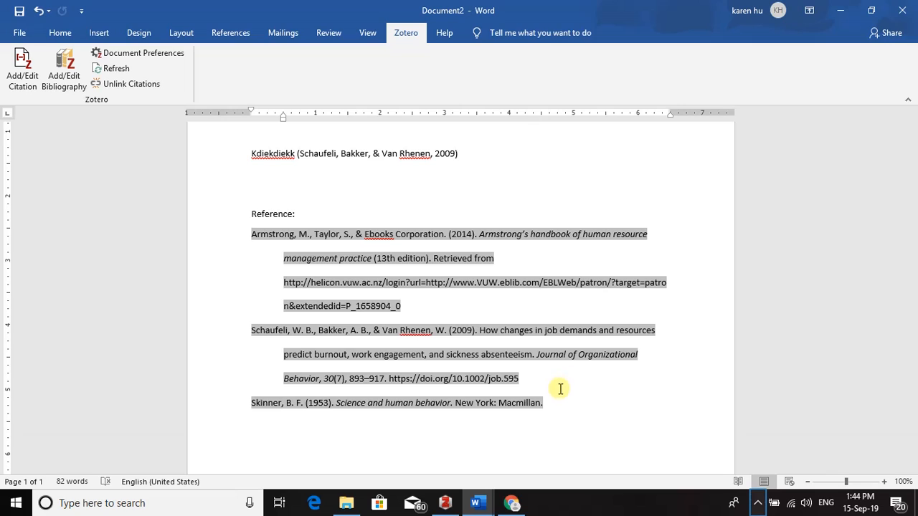
click(755, 504)
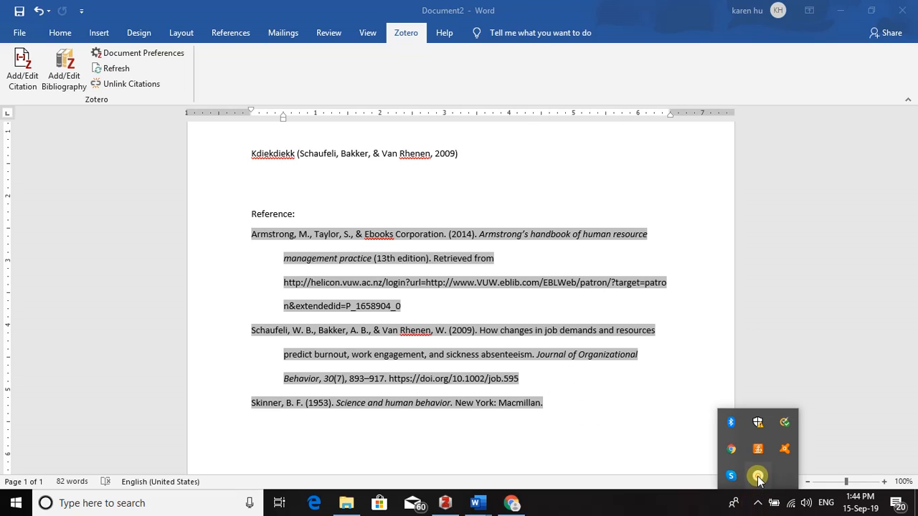